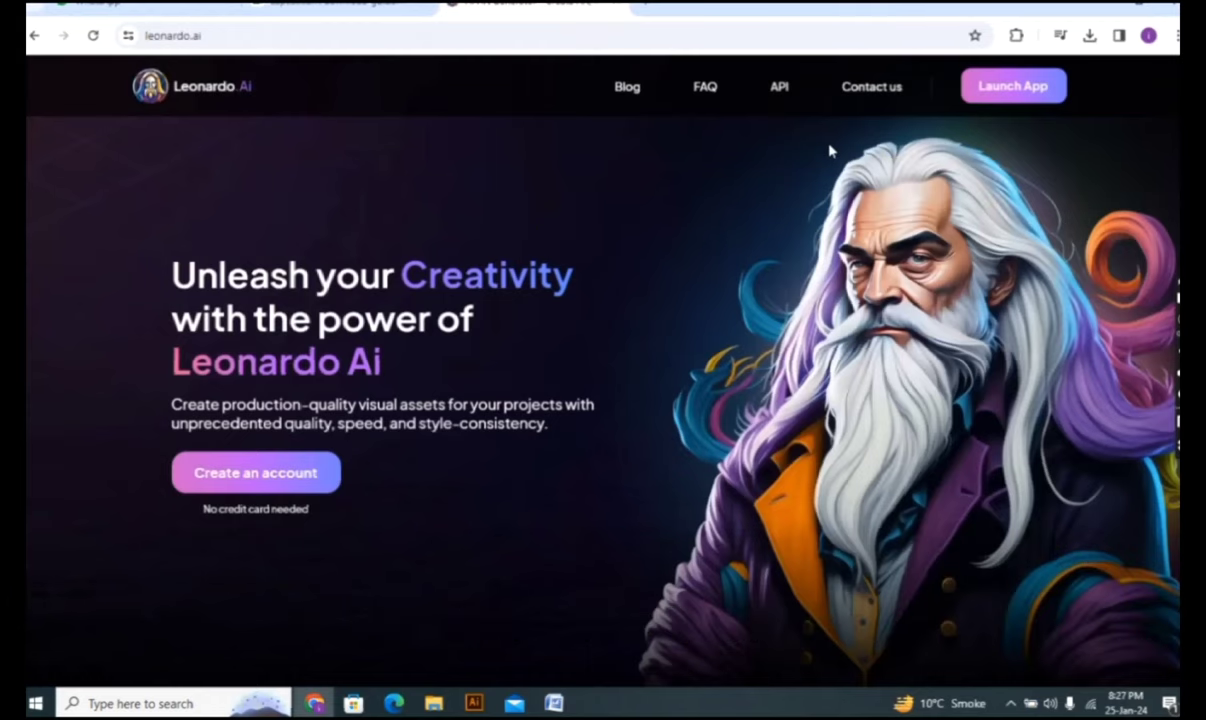
# Step: Open the Leonardo.Ai login page via Launch App and try Google sign-in
pyautogui.click(1013, 86)
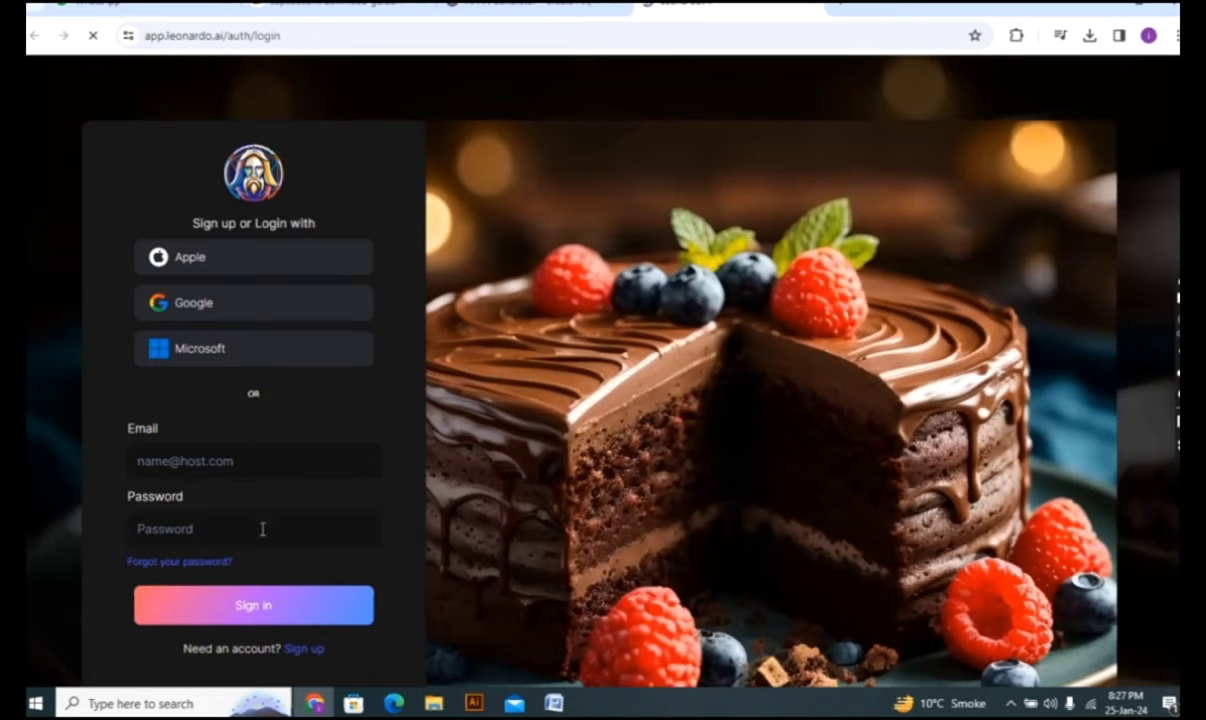
pyautogui.click(278, 302)
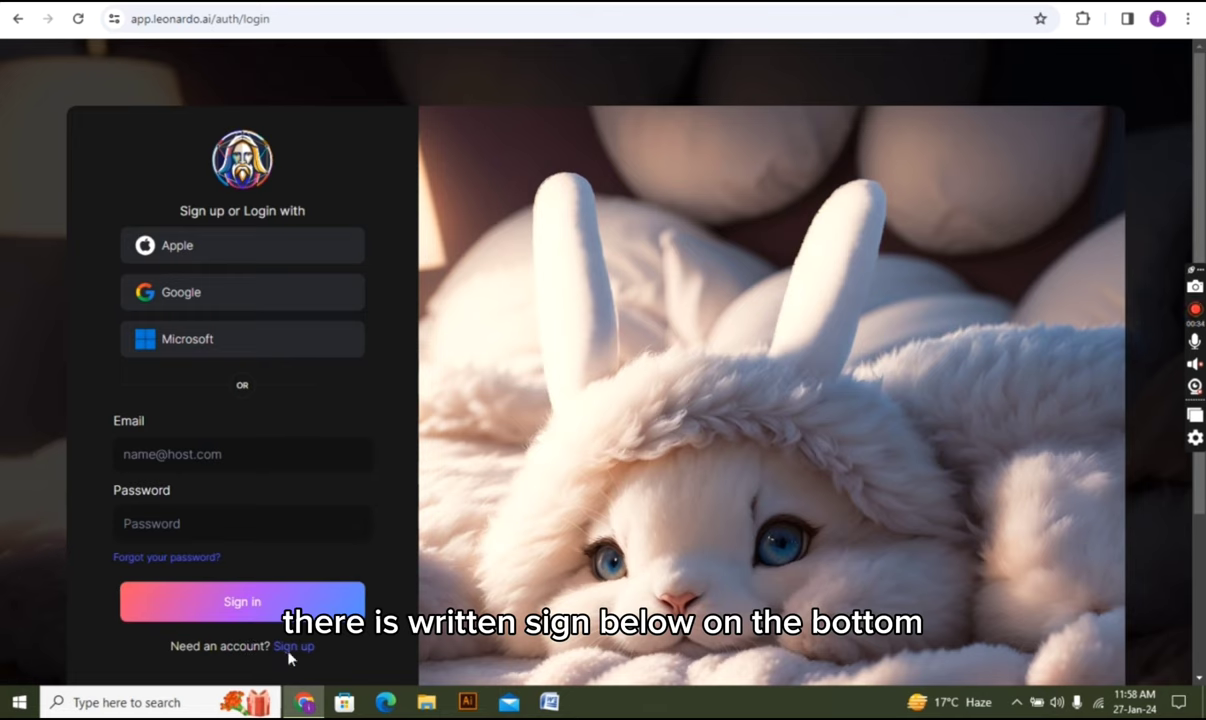
# Step: Switch to sign-up and enter the account e-mail address and a valid password
pyautogui.click(290, 650)
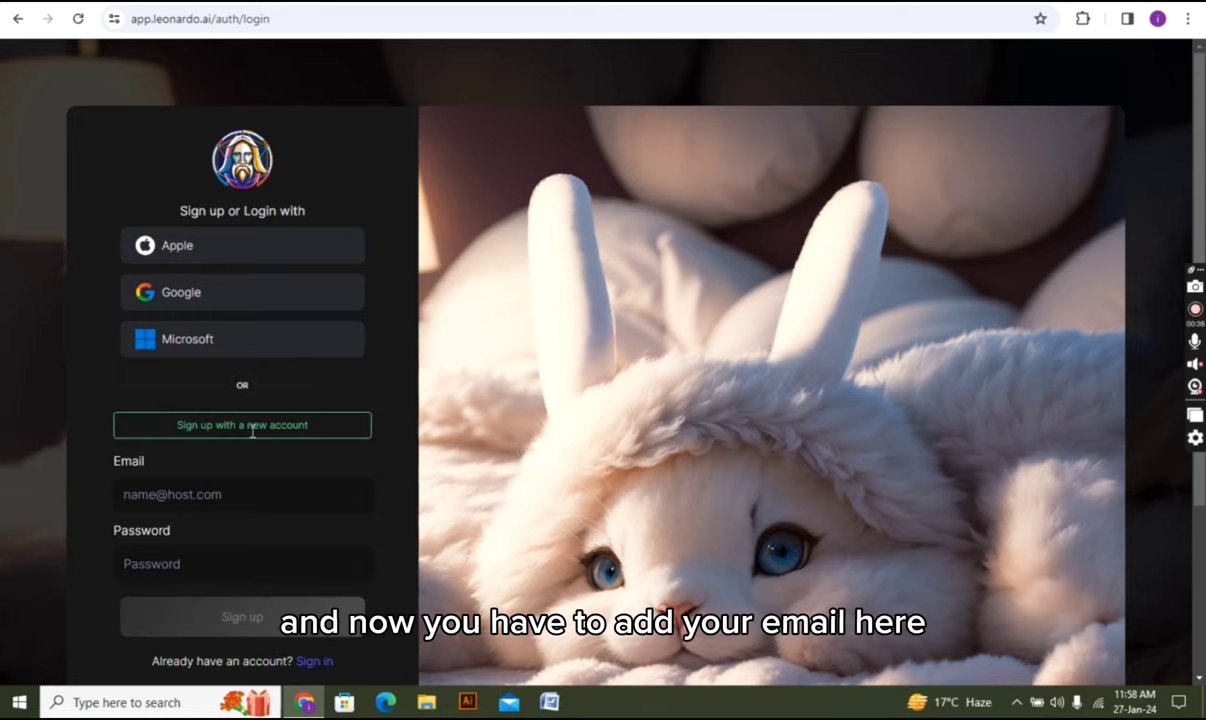
pyautogui.click(226, 495)
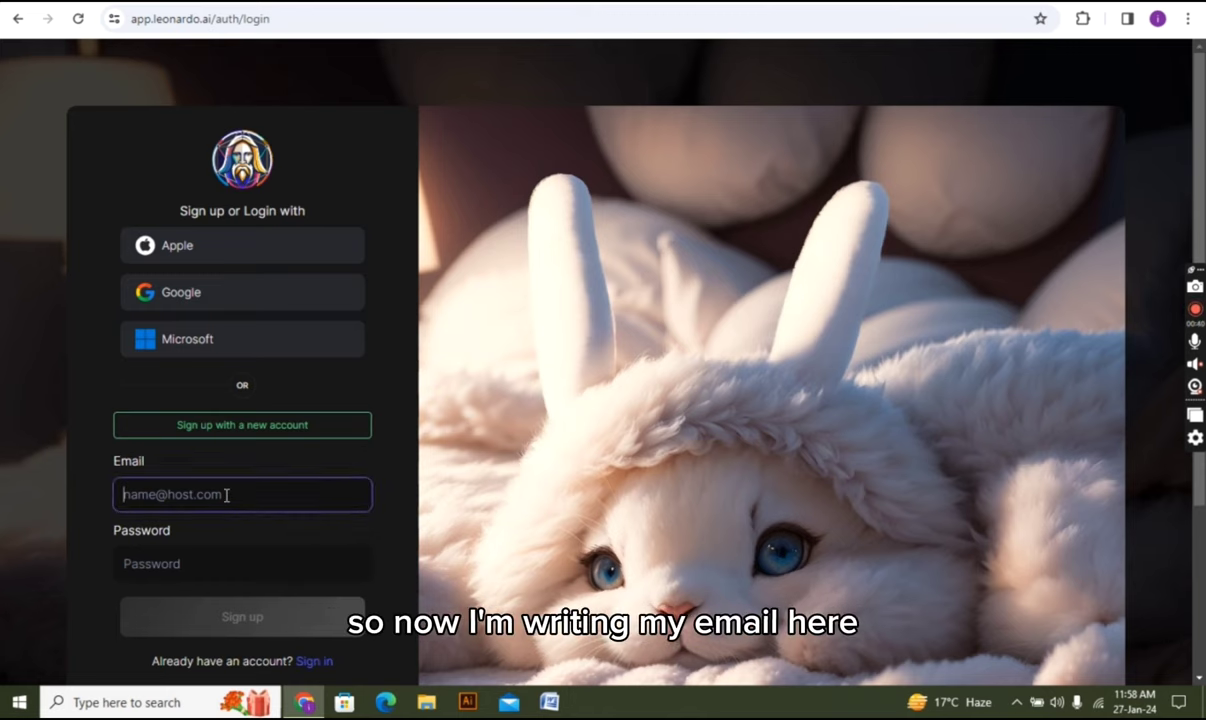
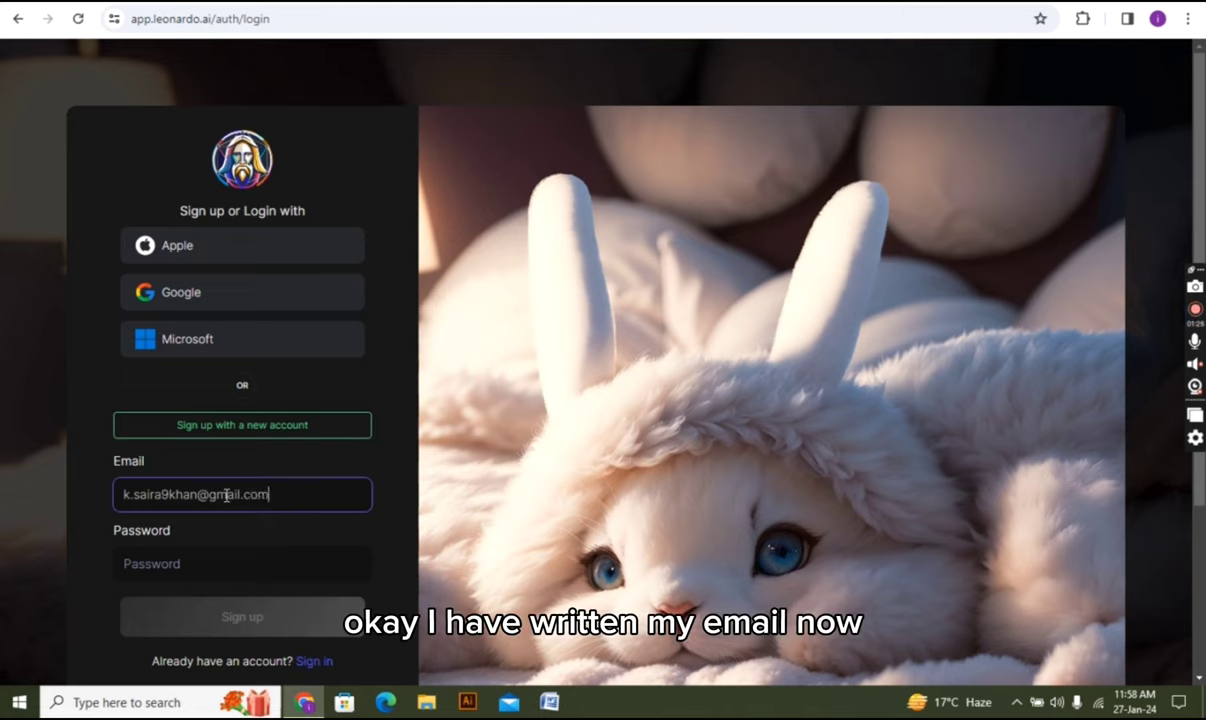
pyautogui.click(220, 561)
pyautogui.write('•••••')
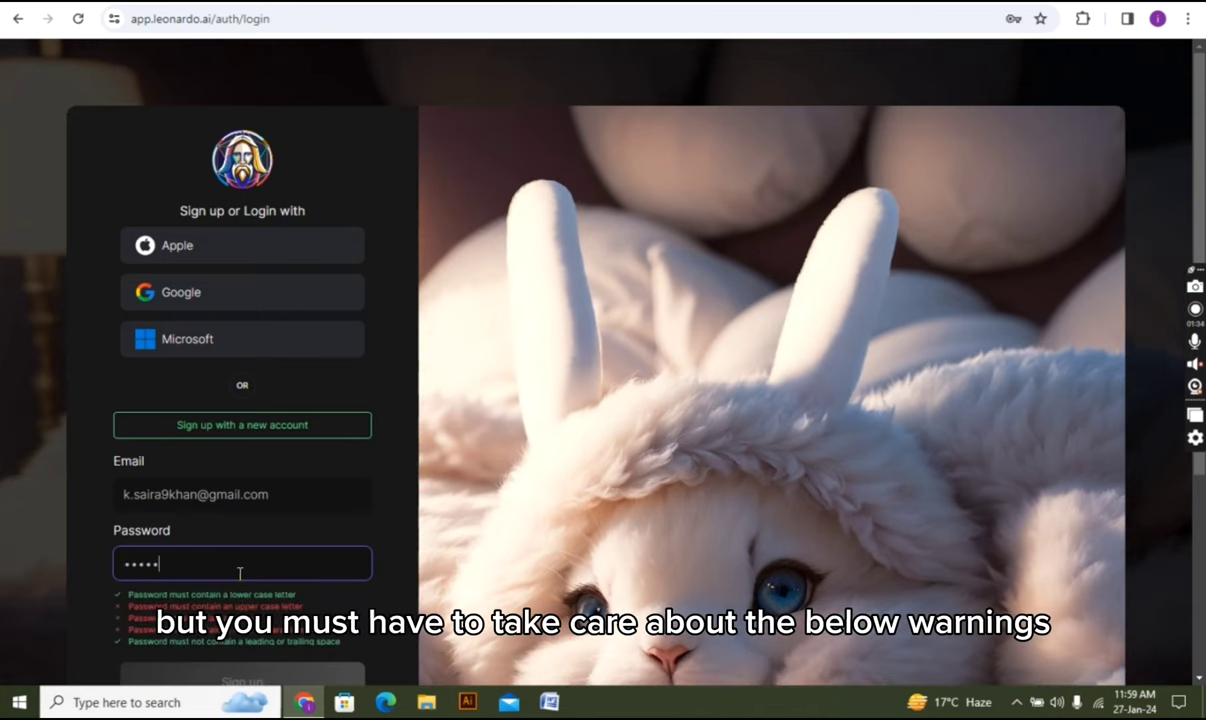
pyautogui.write('••••')
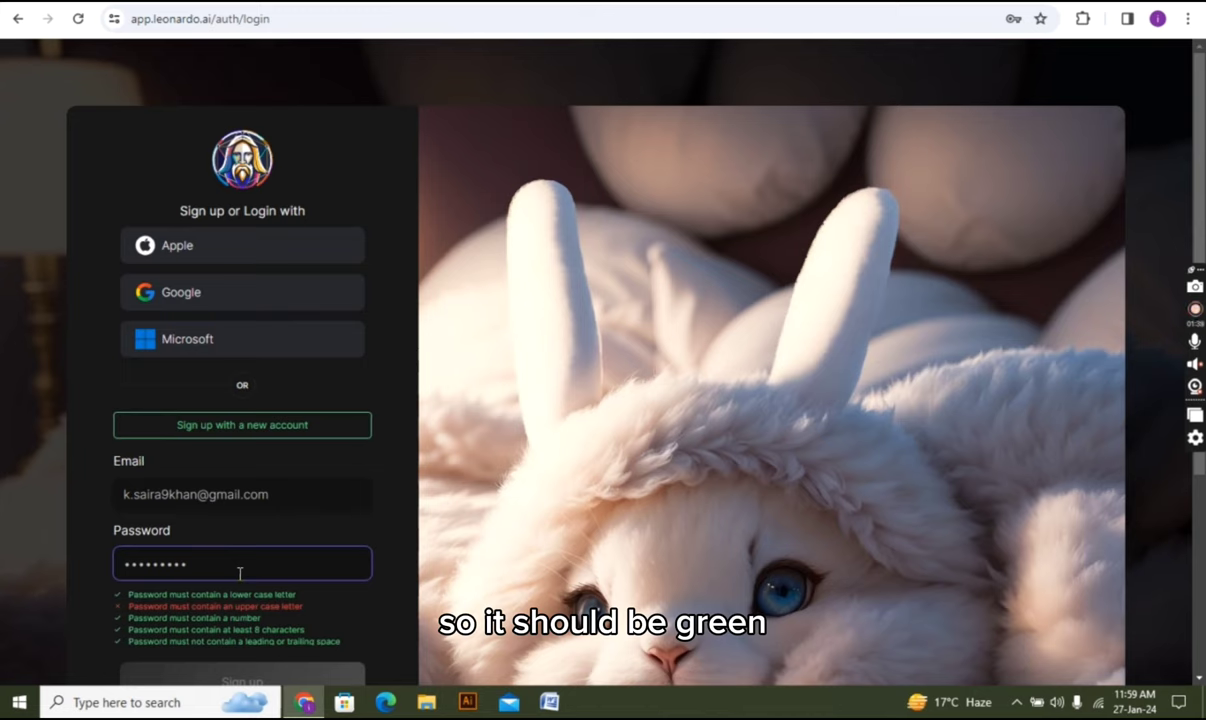
pyautogui.write('•')
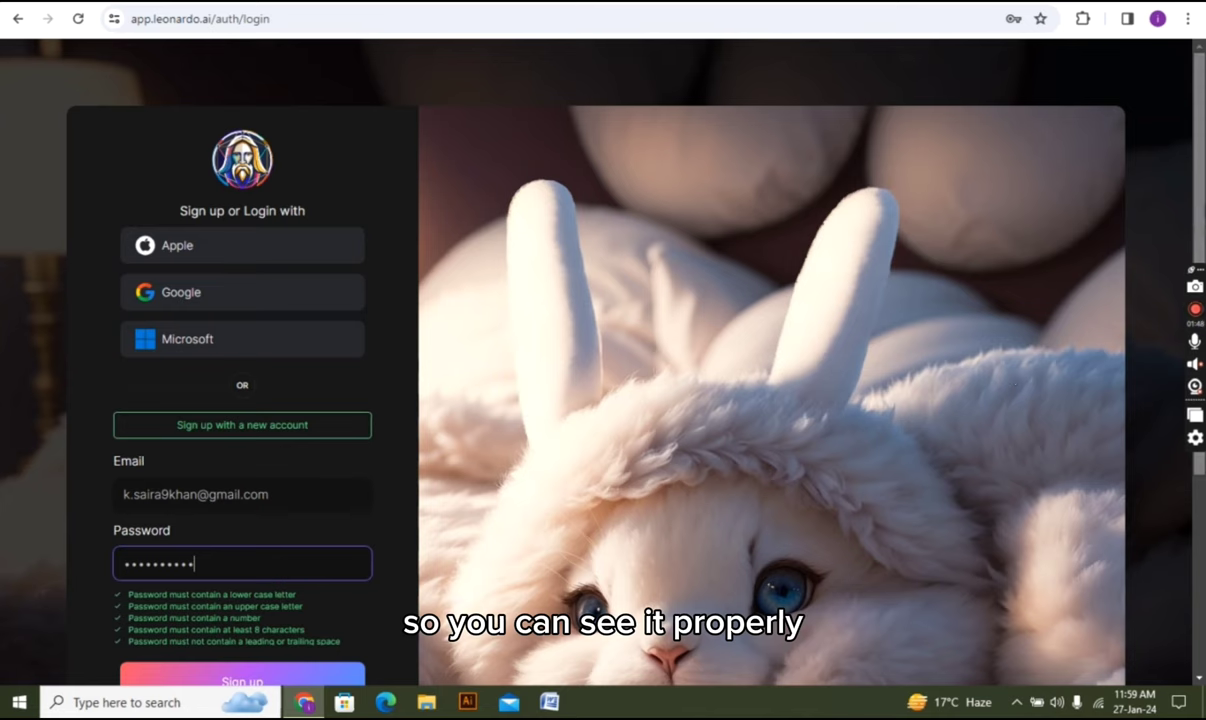
# Step: Submit the sign-up form and confirm the account with the e-mailed six-digit code
pyautogui.scroll(-2, 592, 452)
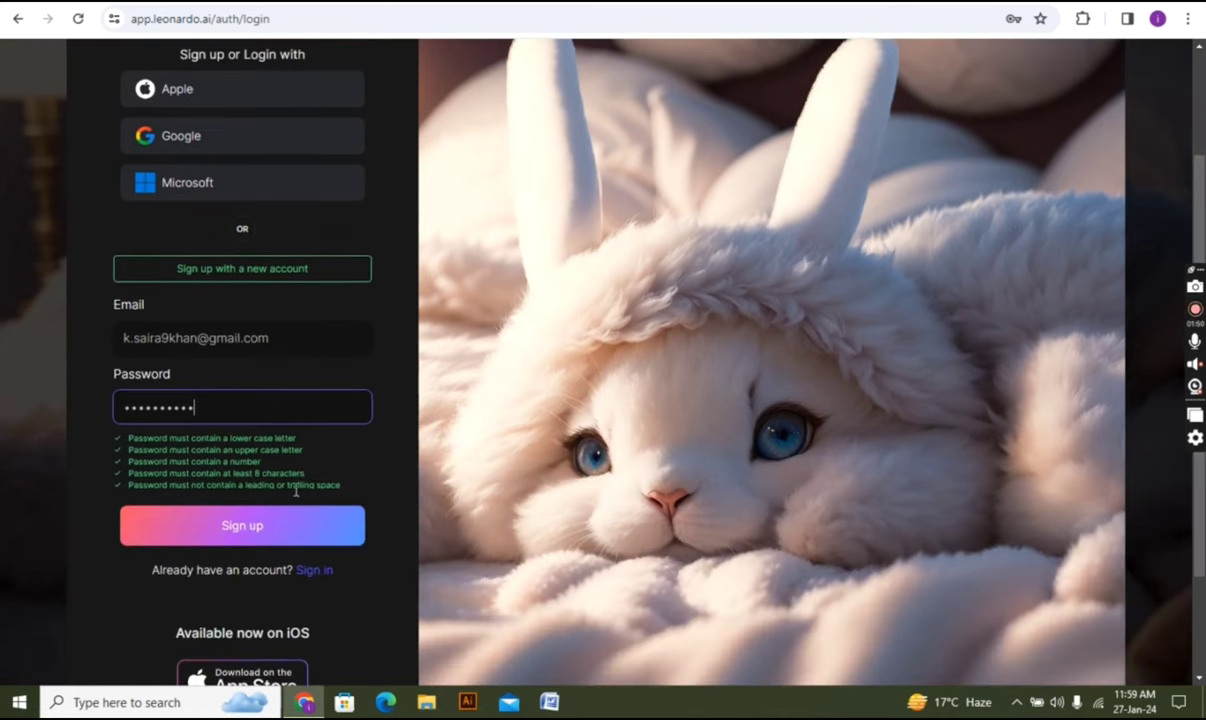
pyautogui.click(237, 527)
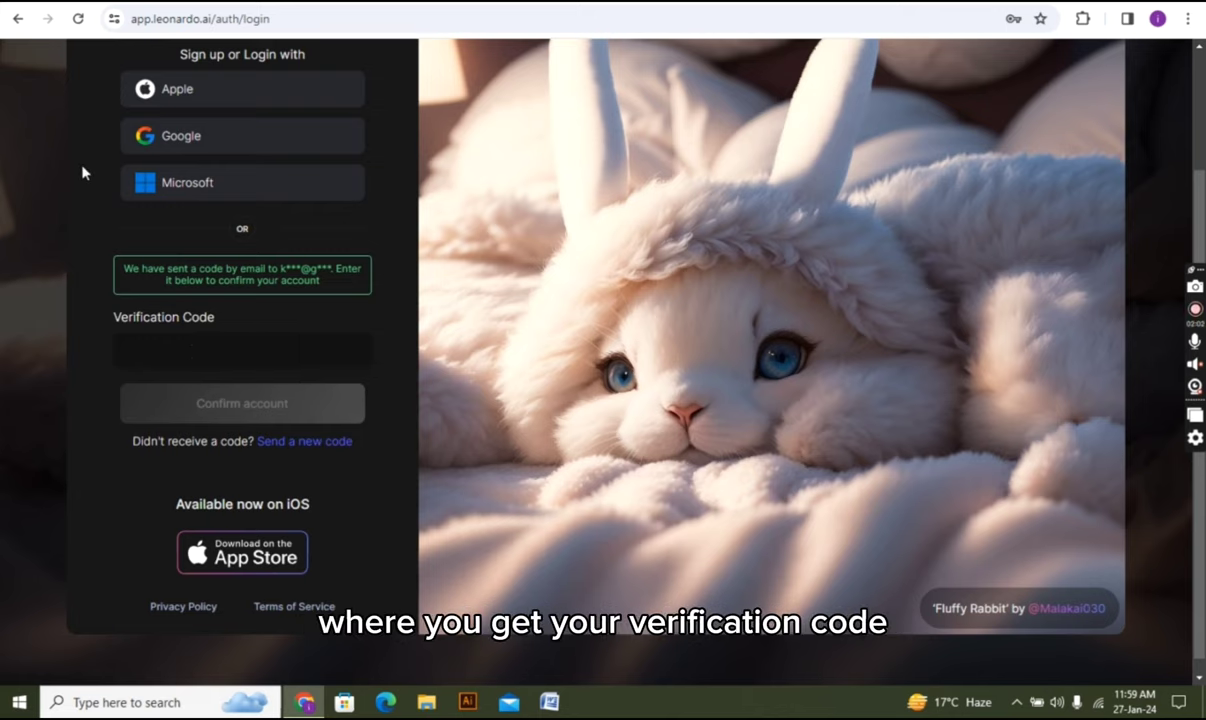
pyautogui.click(340, 350)
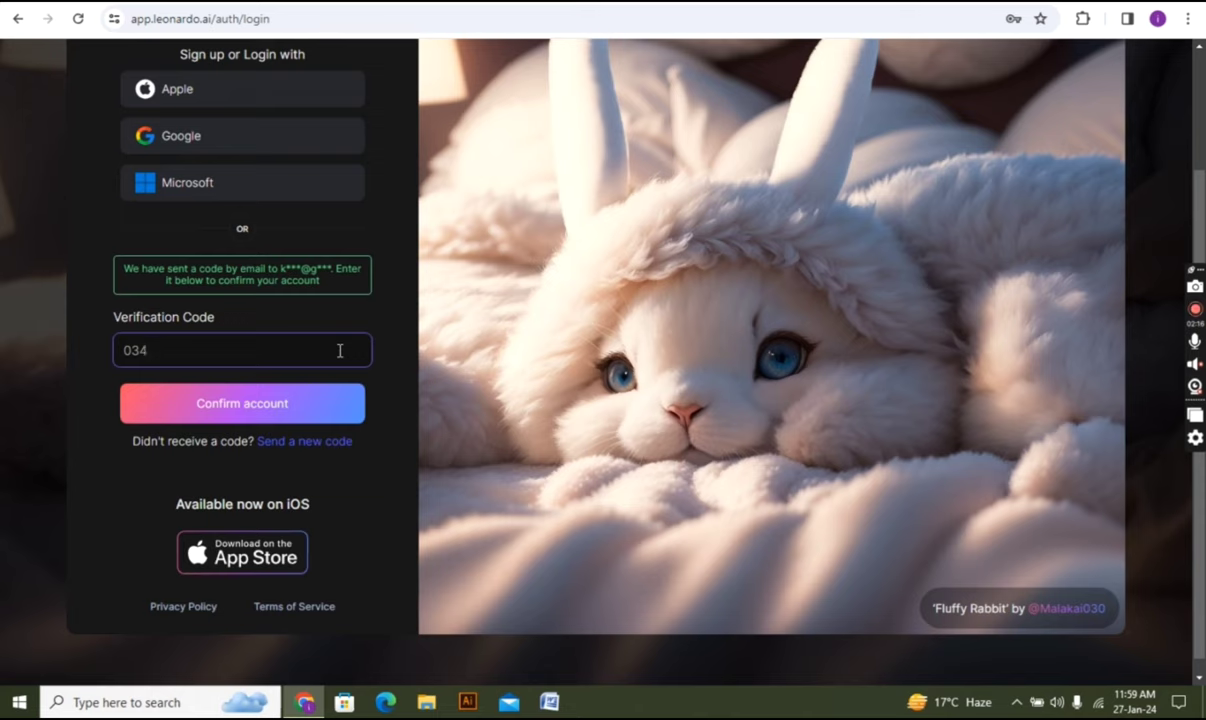
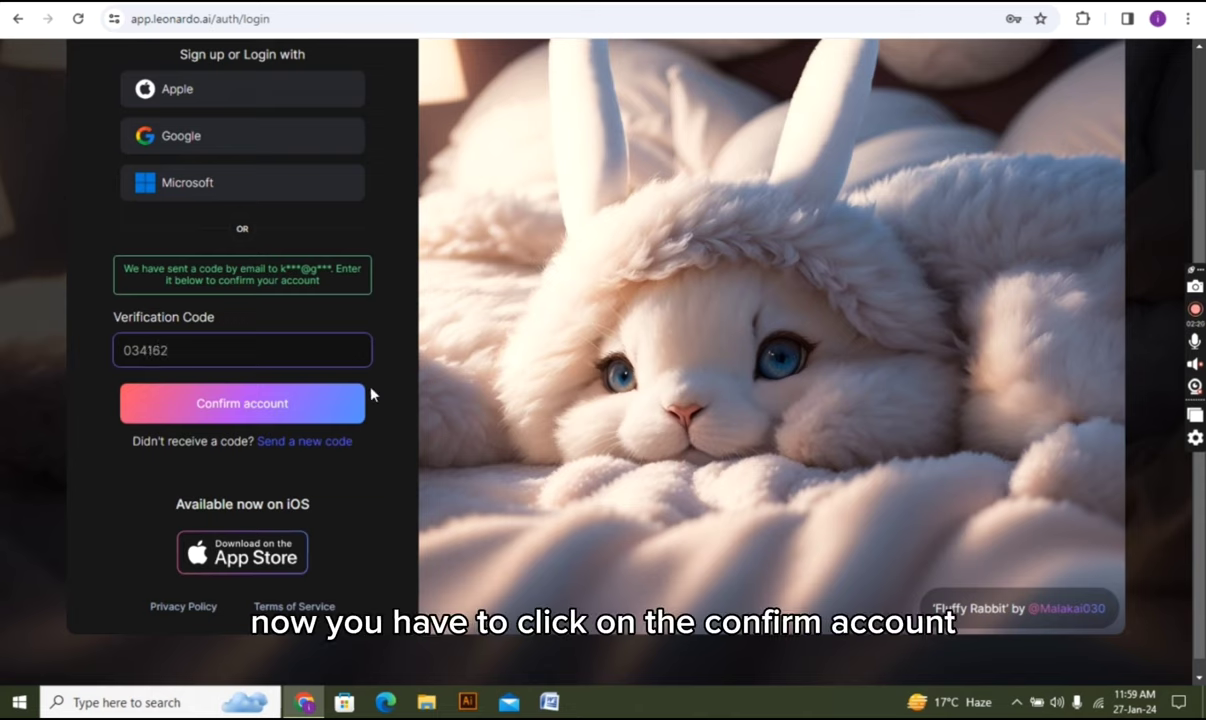
pyautogui.click(326, 401)
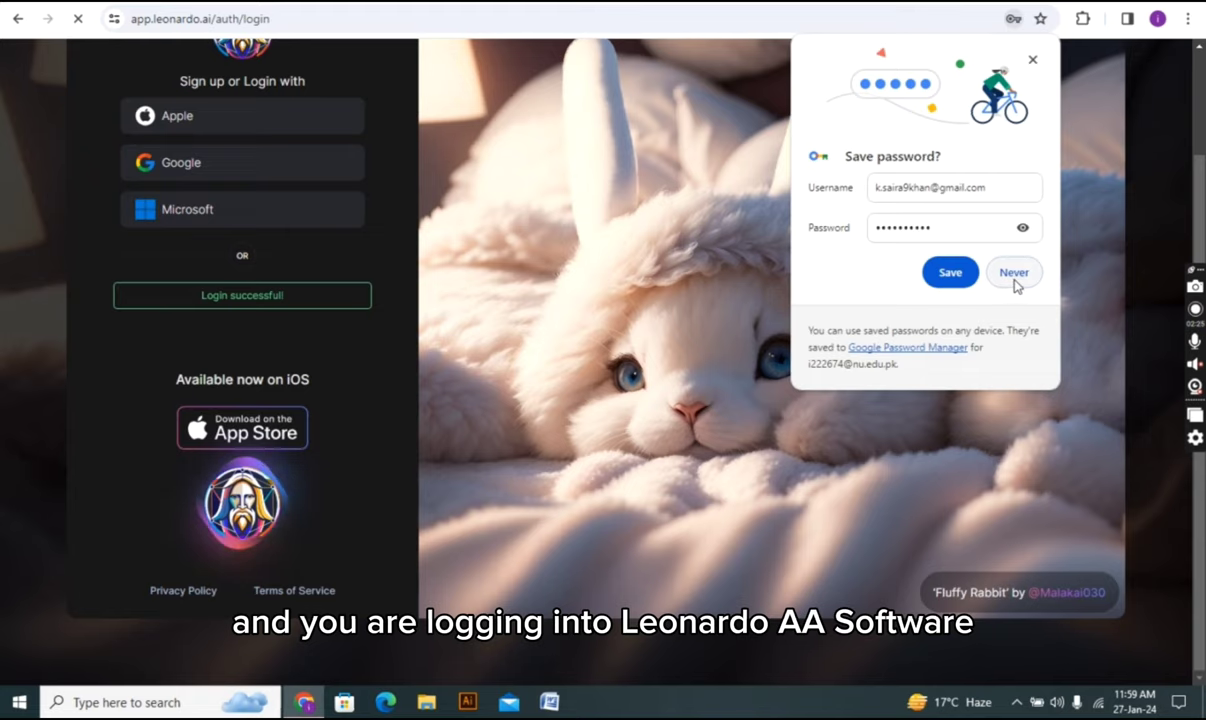
# Step: Decline the browser's password save and scroll down to the Recent Creations gallery
pyautogui.click(1013, 273)
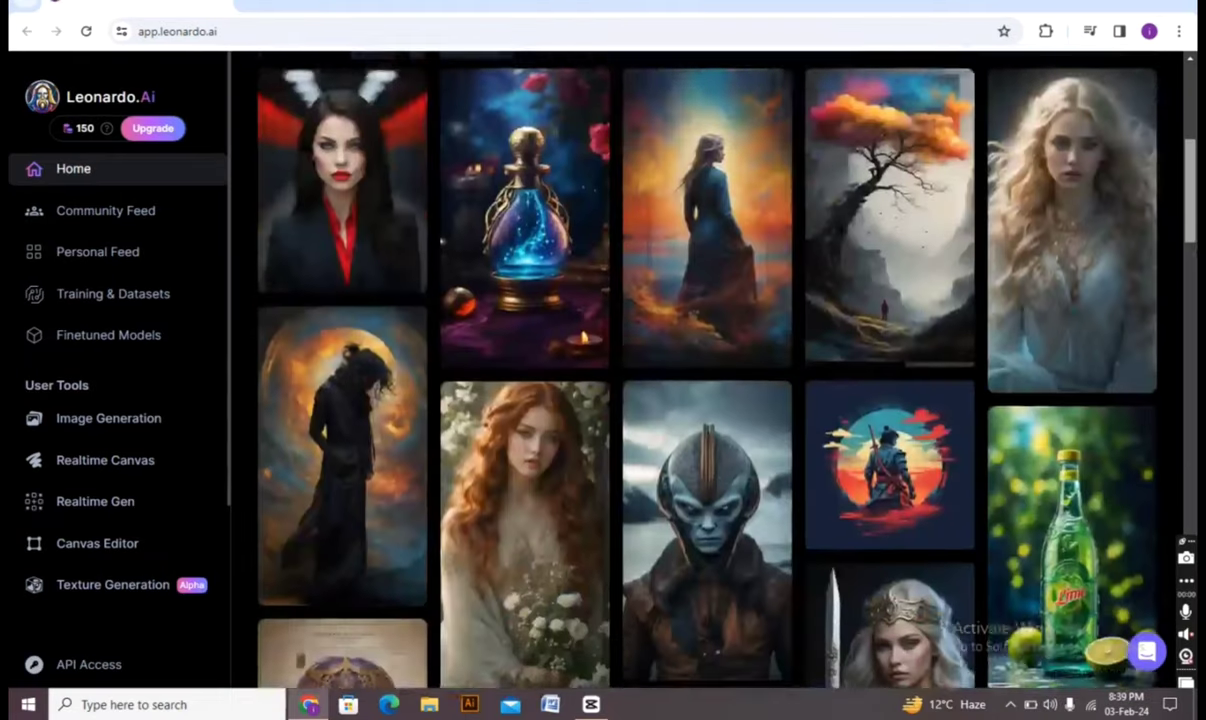
pyautogui.scroll(-2, 685, 350)
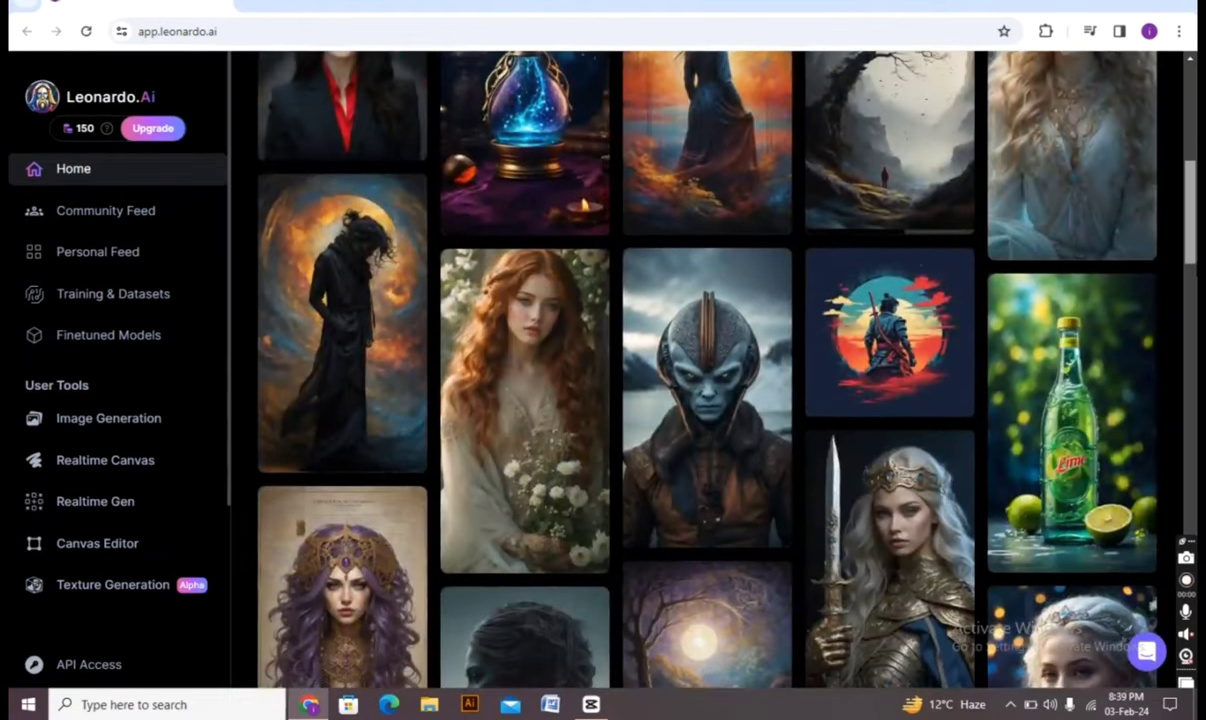
pyautogui.scroll(6, 1195, 146)
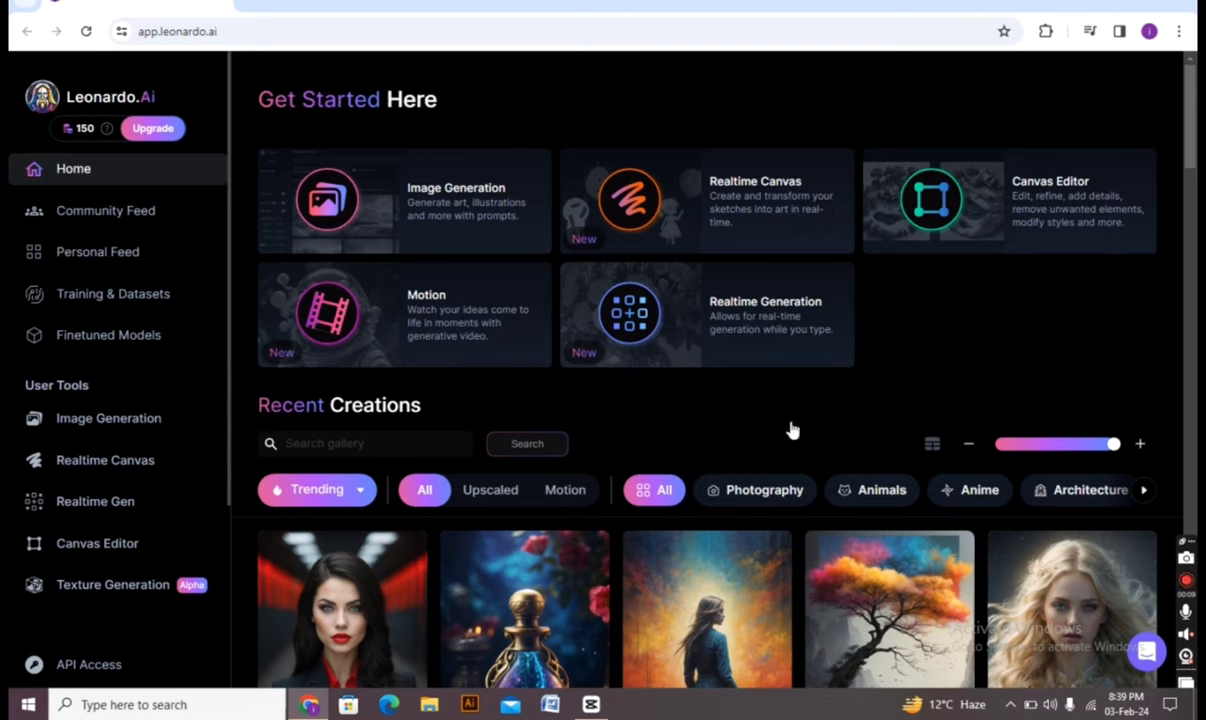
pyautogui.scroll(-1, 1192, 177)
pyautogui.scroll(-5, 1192, 177)
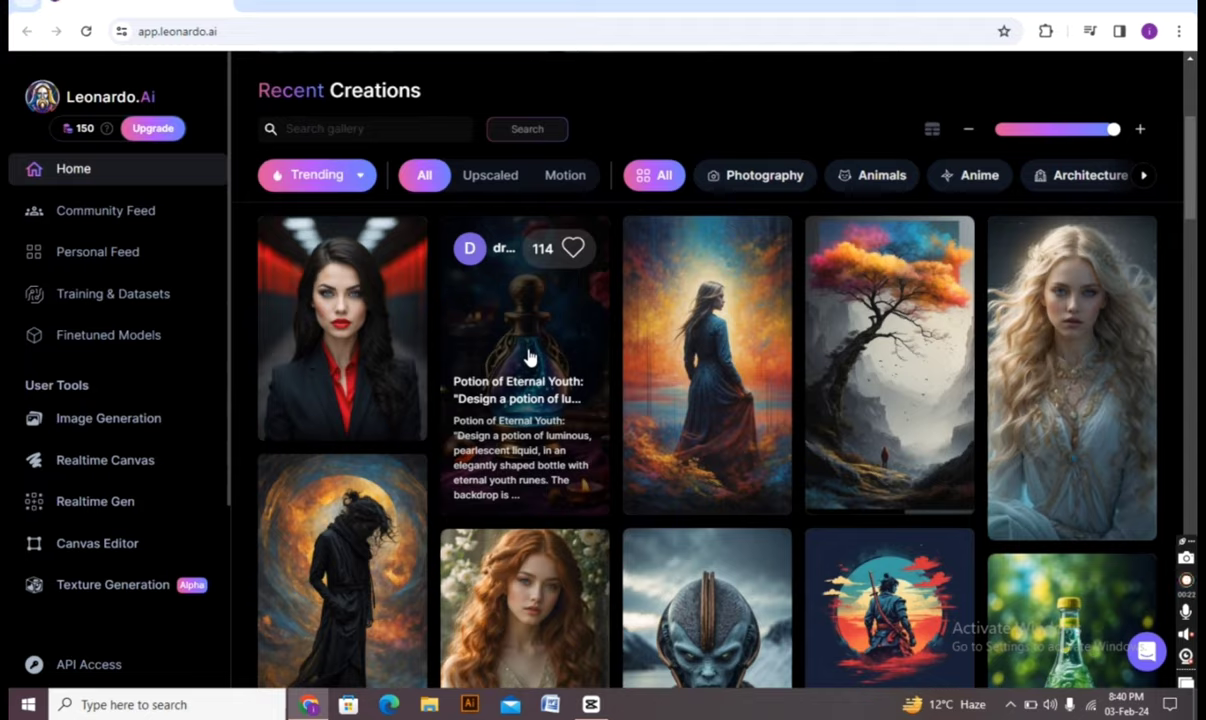
# Step: Open the potion image in Image2Motion and raise Motion Strength from 5 to 7
pyautogui.click(530, 357)
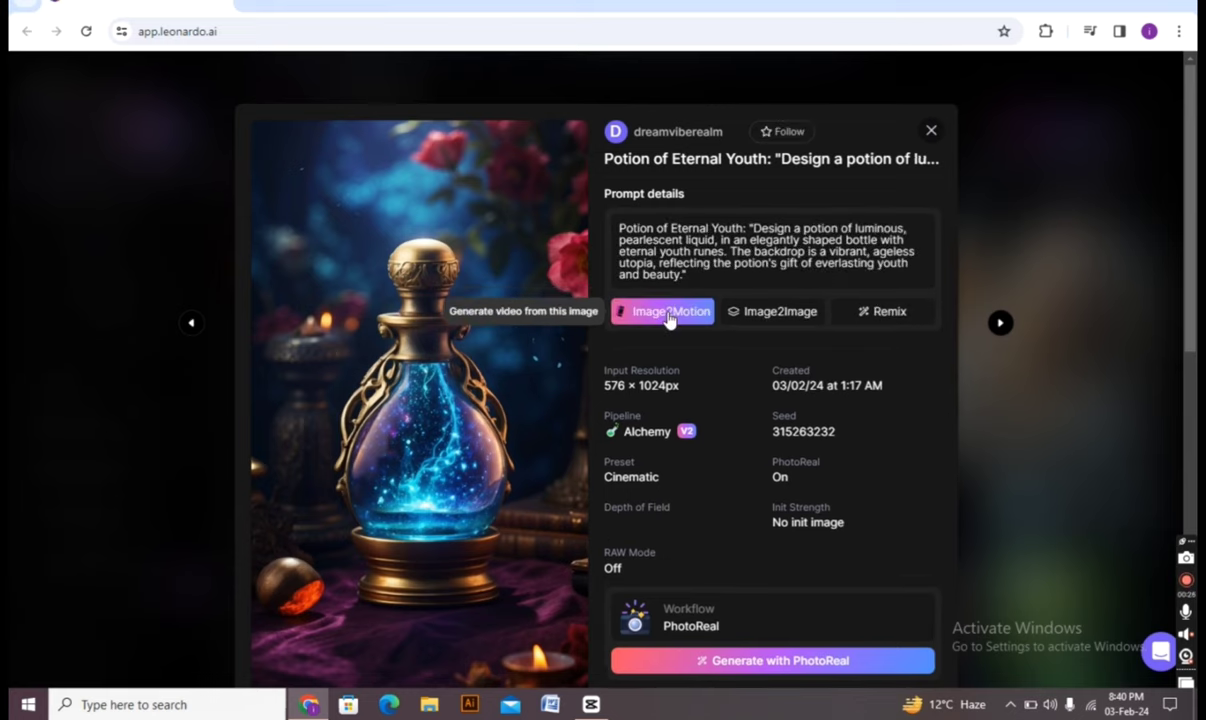
pyautogui.click(668, 314)
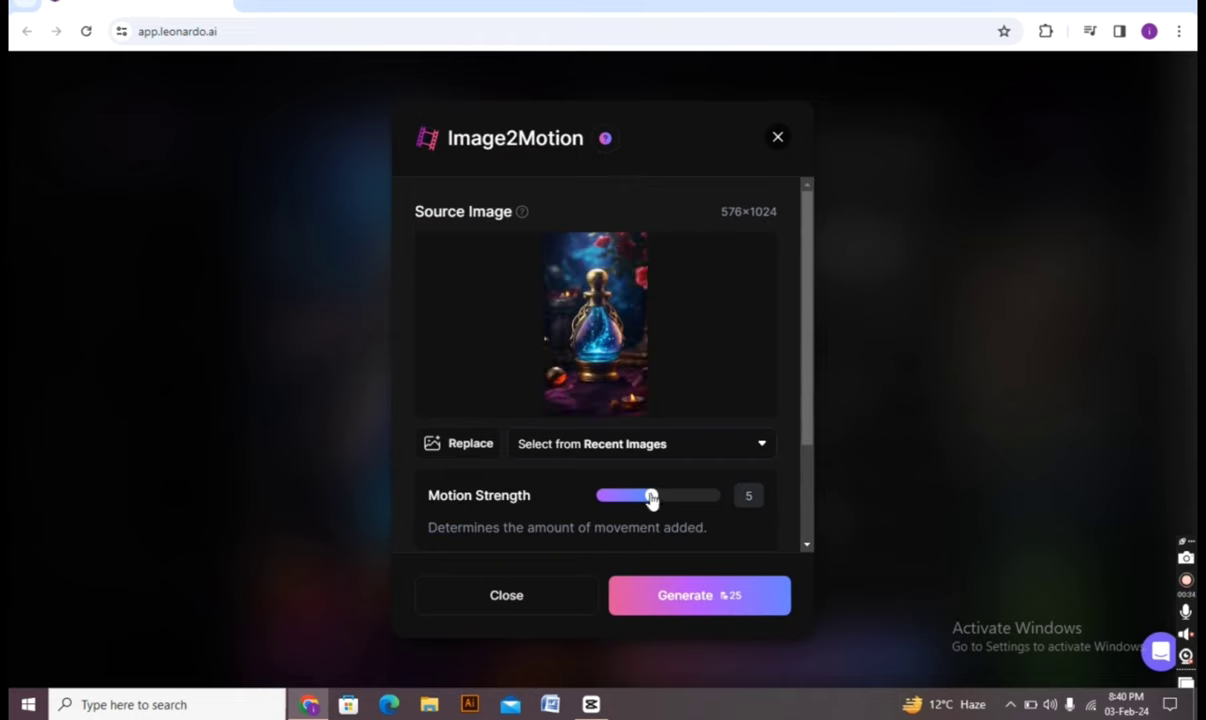
pyautogui.moveTo(651, 497); pyautogui.dragTo(684, 500)
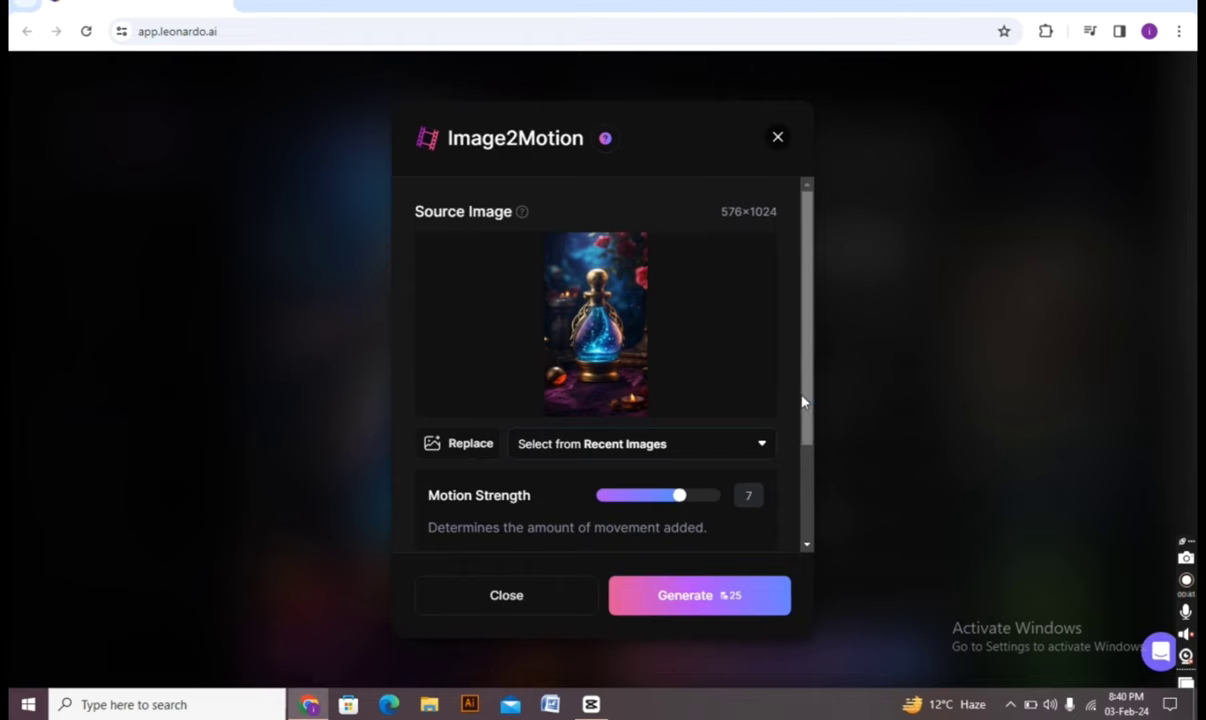
pyautogui.moveTo(806, 400); pyautogui.dragTo(811, 567)
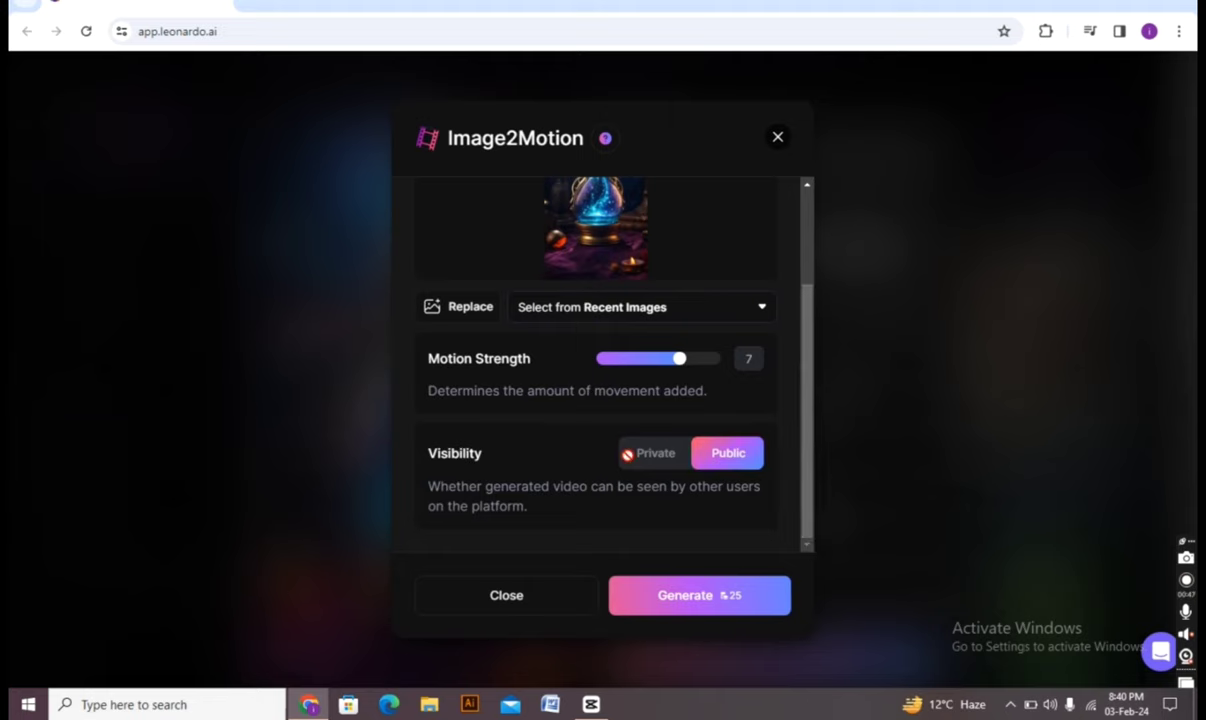
# Step: Generate the potion motion video, run Image2Motion once more, and view the new generation
pyautogui.click(735, 600)
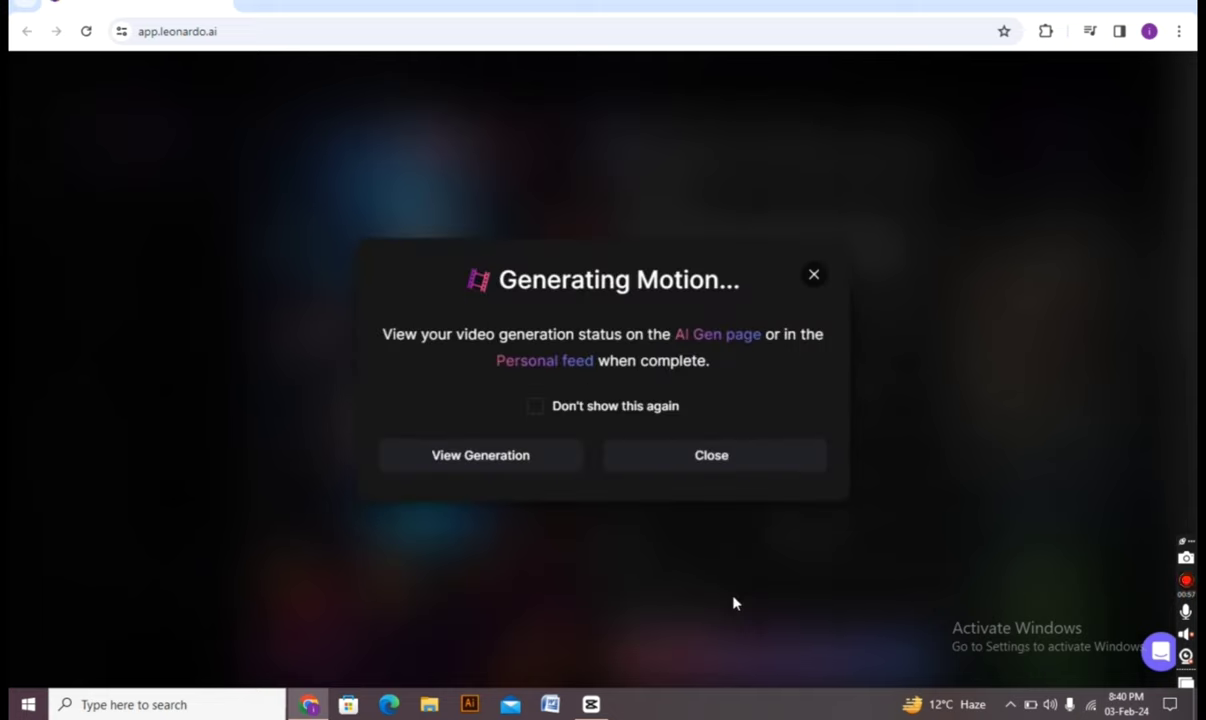
pyautogui.click(505, 455)
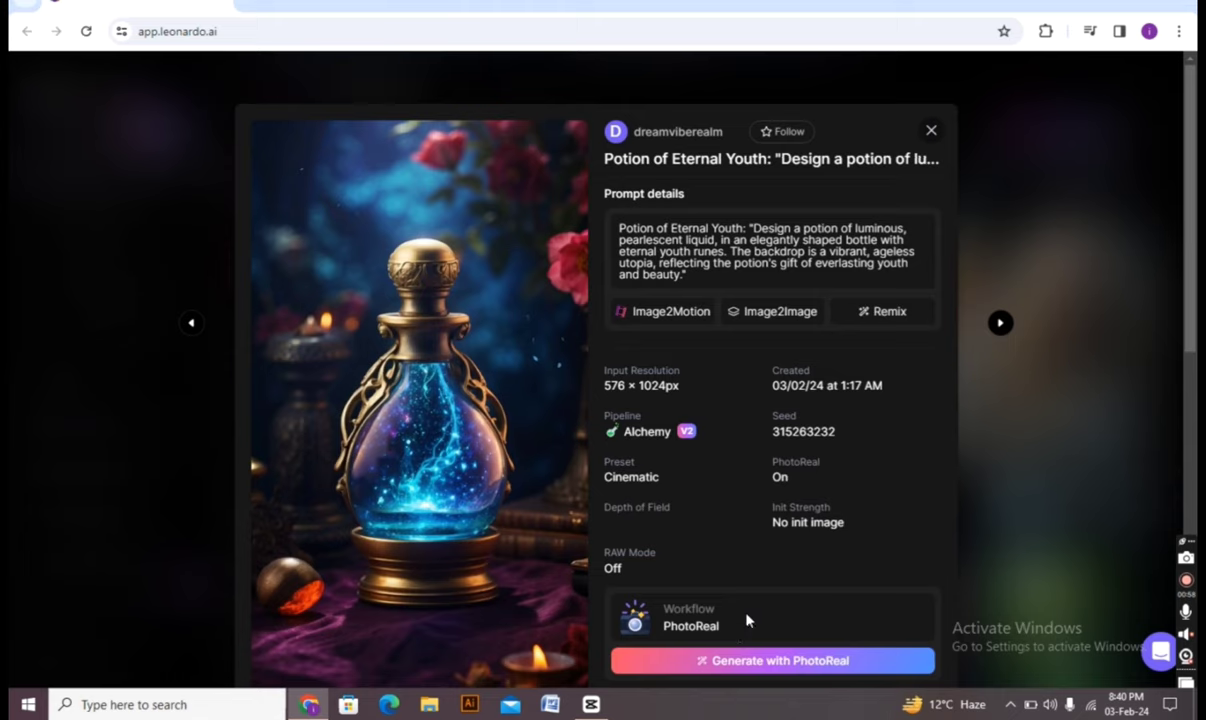
pyautogui.click(672, 311)
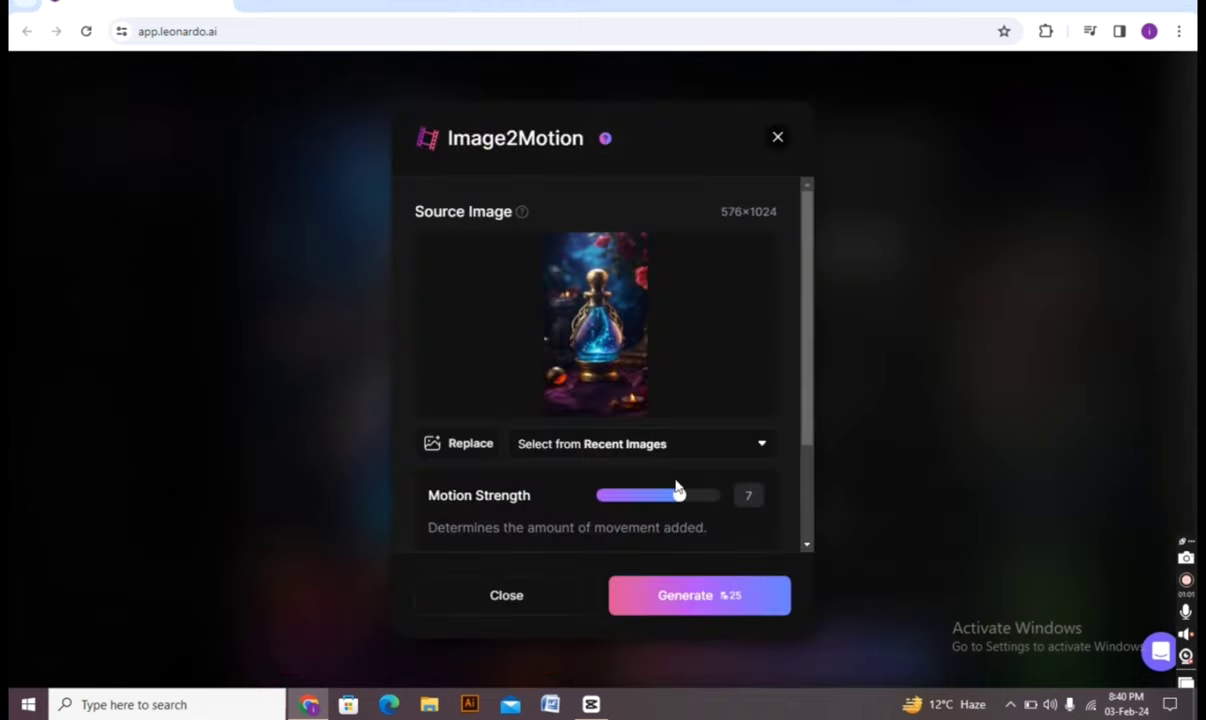
pyautogui.click(687, 604)
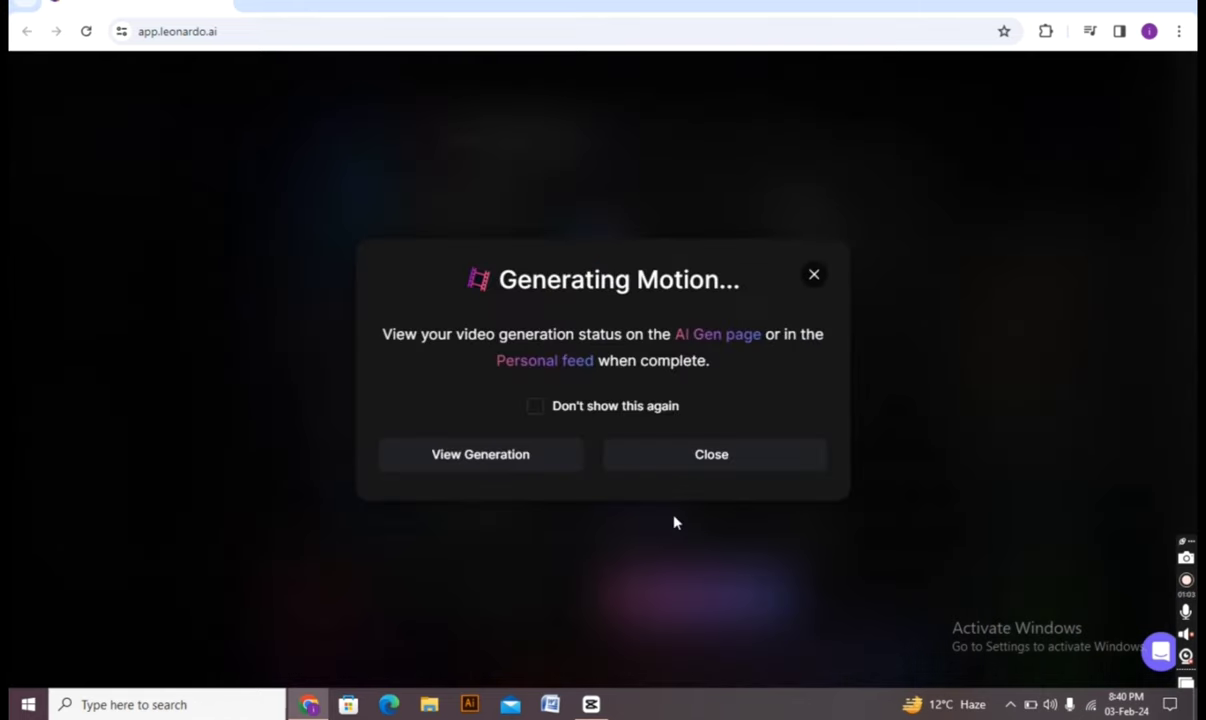
pyautogui.click(491, 468)
pyautogui.click(519, 458)
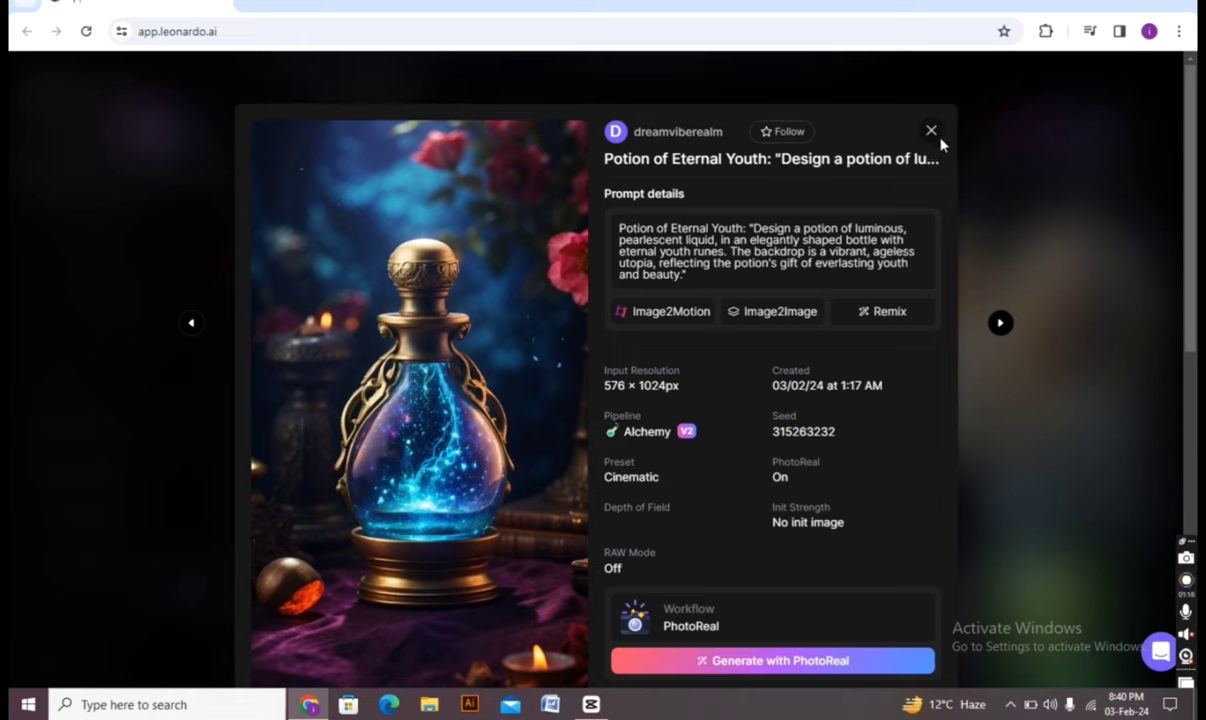
# Step: Close the potion details and scroll the home page, now showing 100 credits, to Recent Creations
pyautogui.click(86, 31)
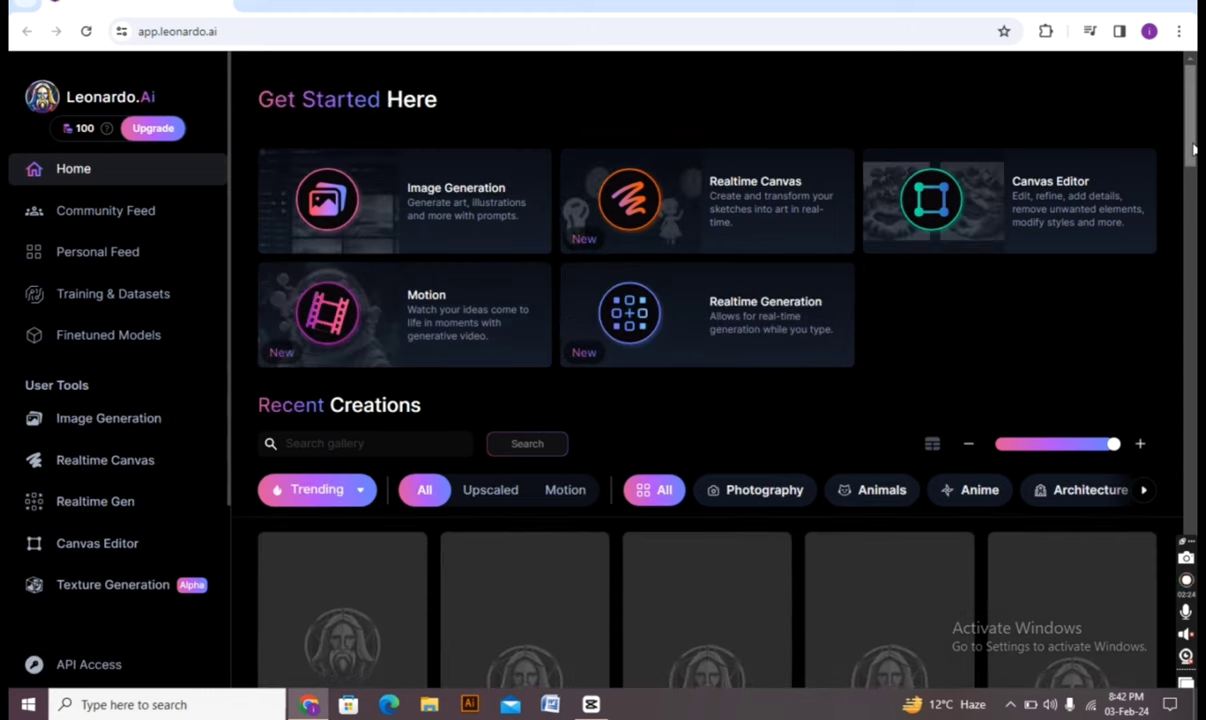
pyautogui.scroll(-2, 1193, 148)
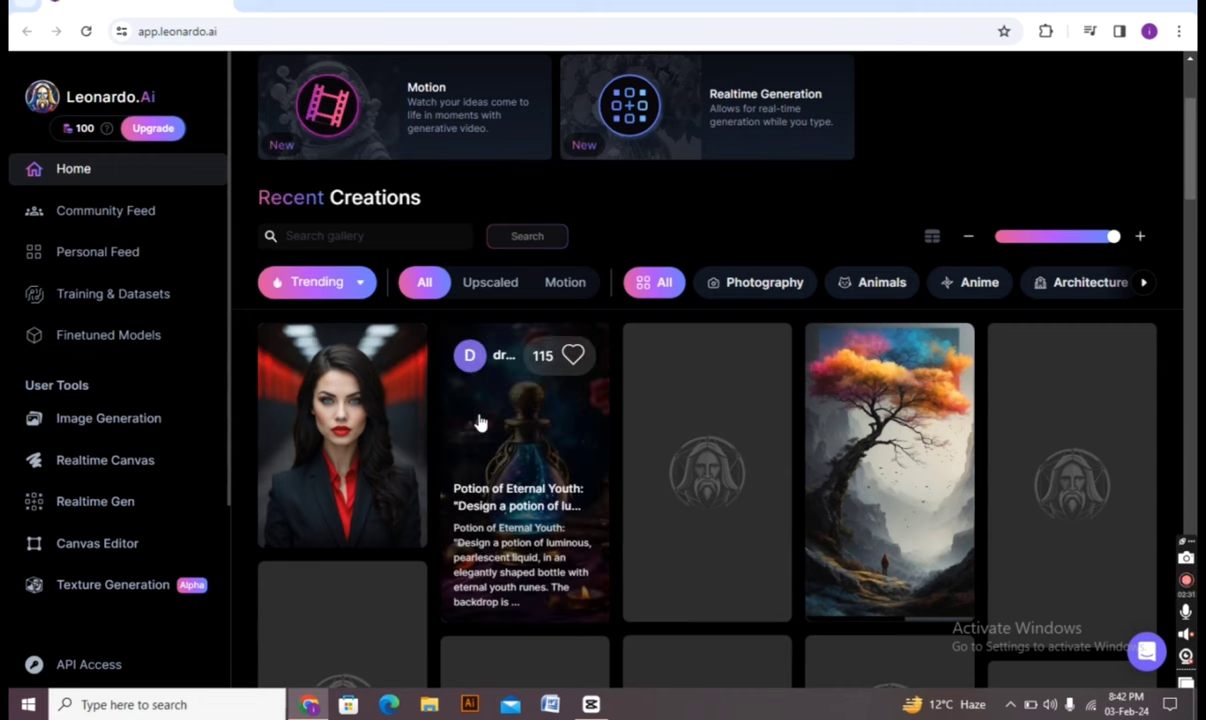
# Step: In Personal Feed, open the first potion motion video's details and close them
pyautogui.click(129, 262)
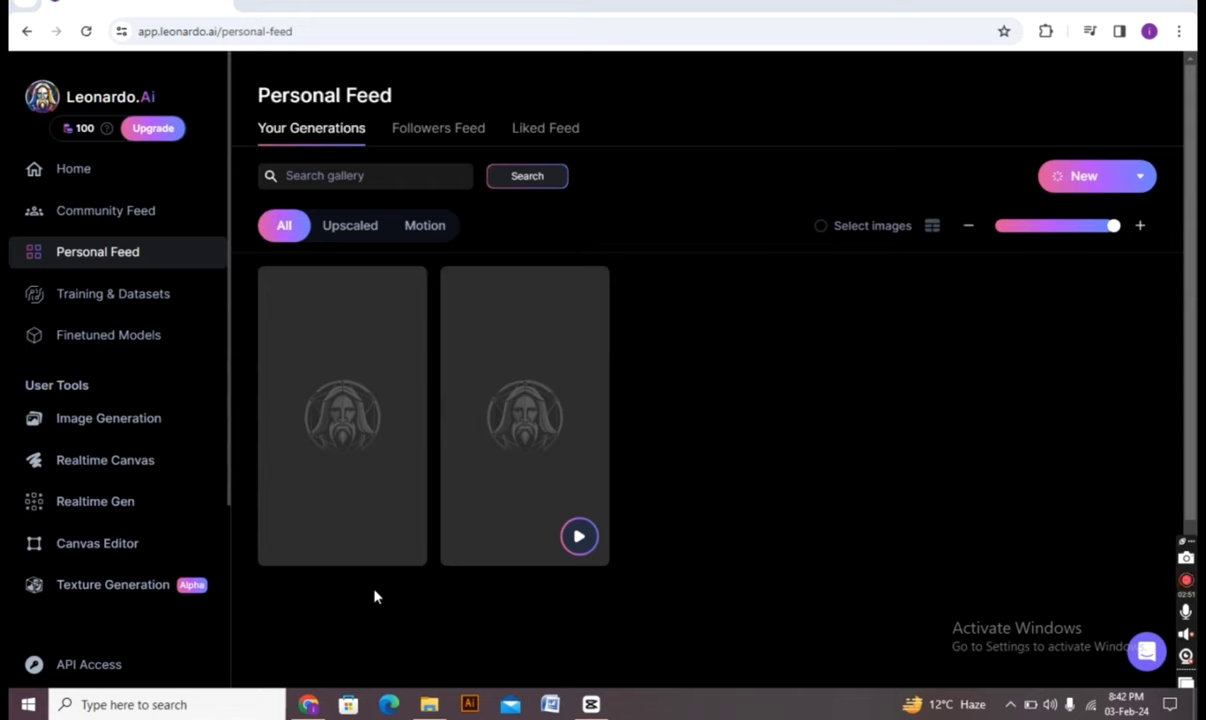
pyautogui.moveTo(367, 405)
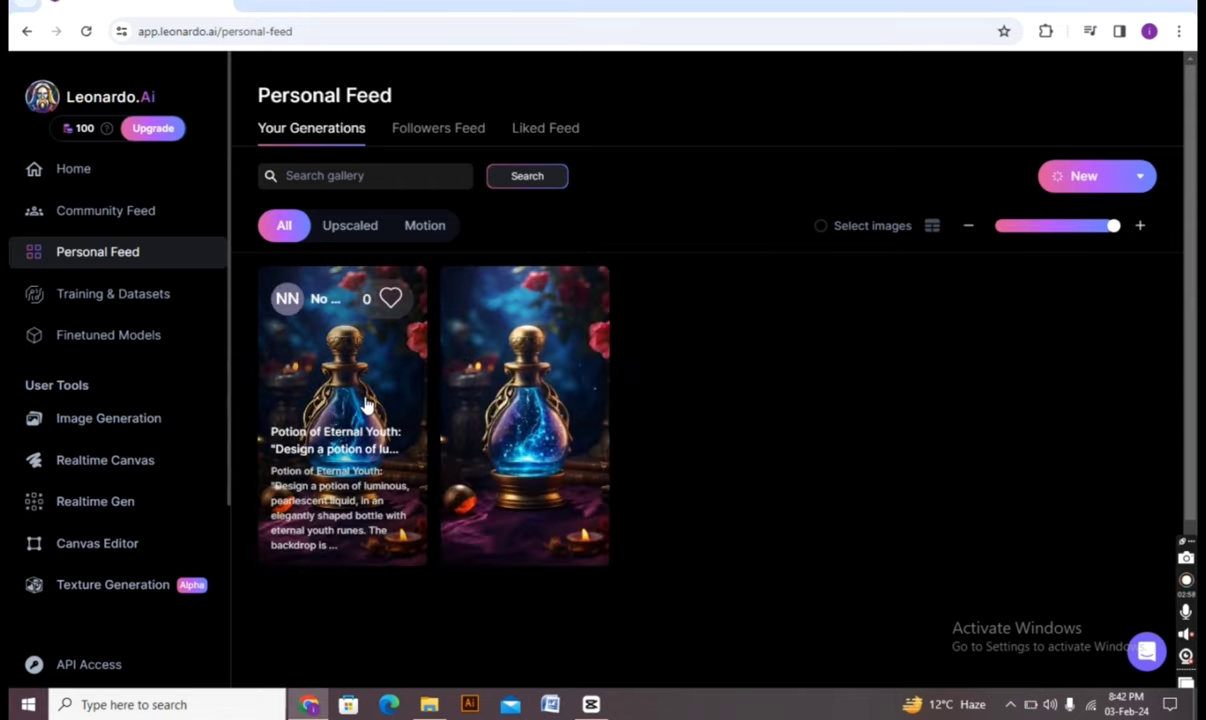
pyautogui.click(367, 405)
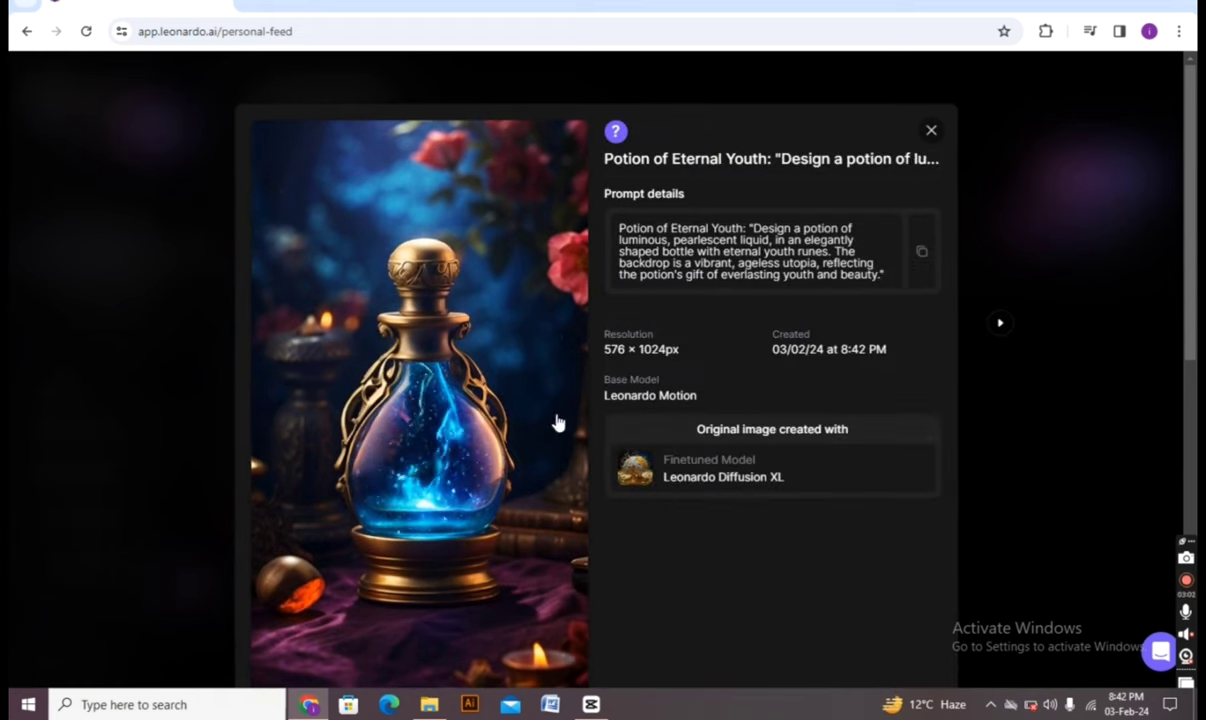
pyautogui.click(931, 131)
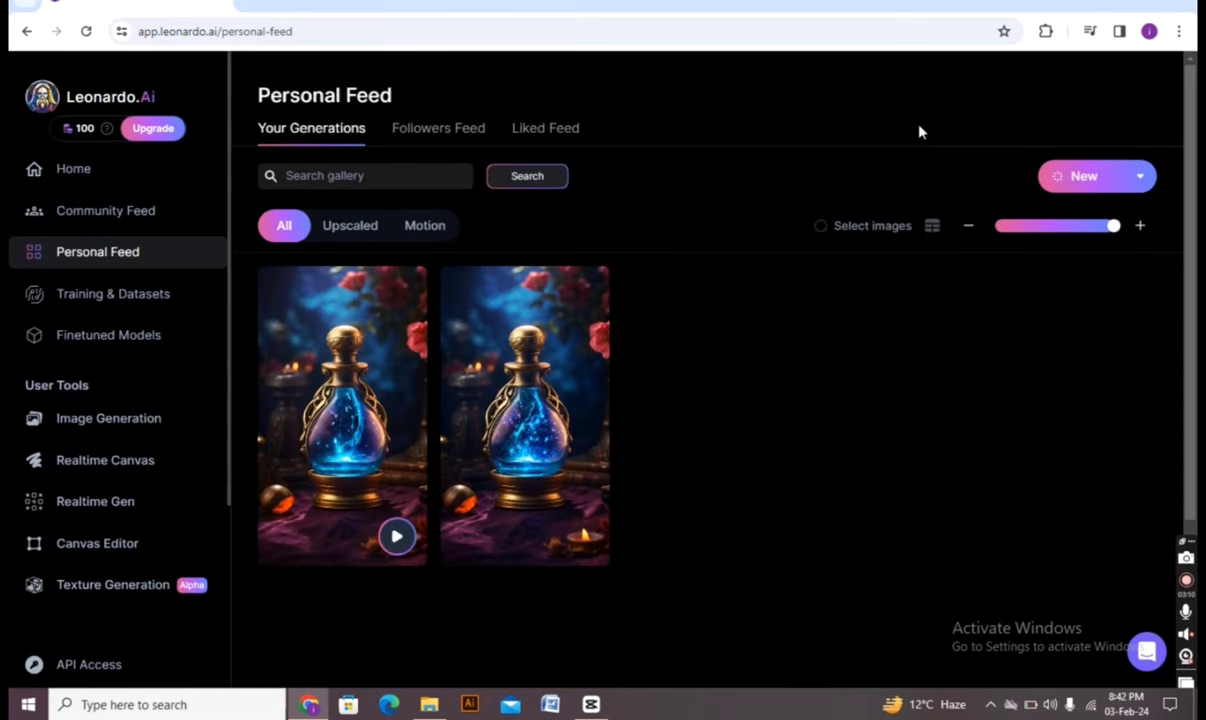
# Step: Minimize the Chrome window to reveal the Windows desktop
pyautogui.click(1100, 8)
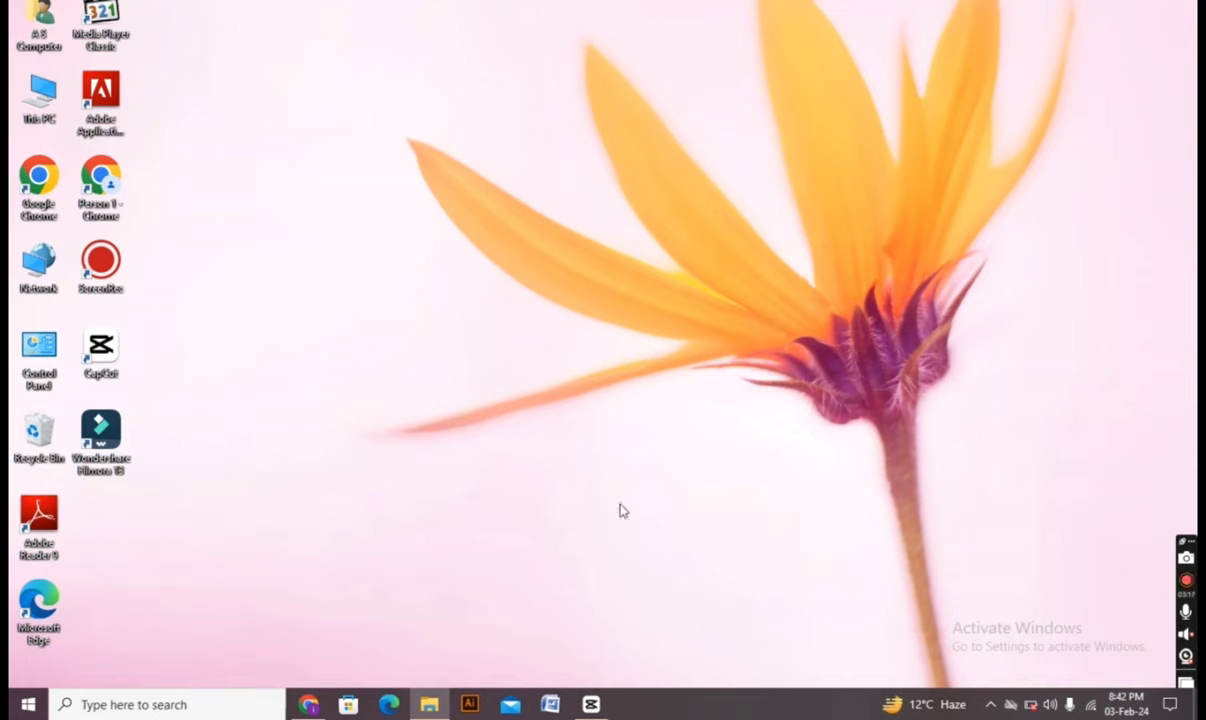